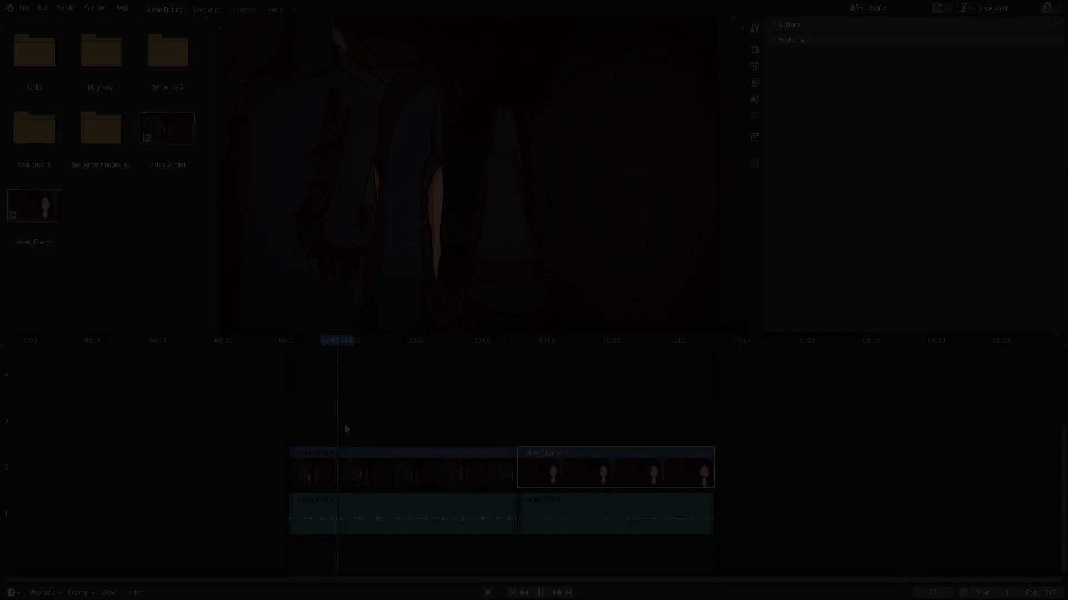
Step: Show the scene's output resolution, aspect and frame rate settings in the output properties
{"action": "left_click_drag", "start_coordinate": [344, 423], "coordinate": [308, 443]}
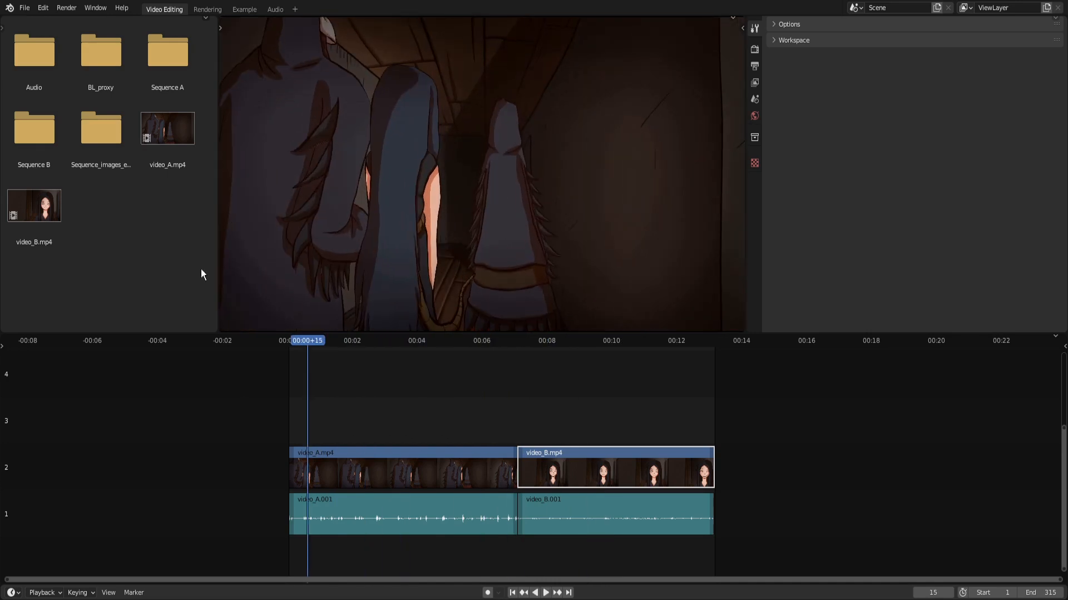
{"action": "left_click", "coordinate": [66, 8]}
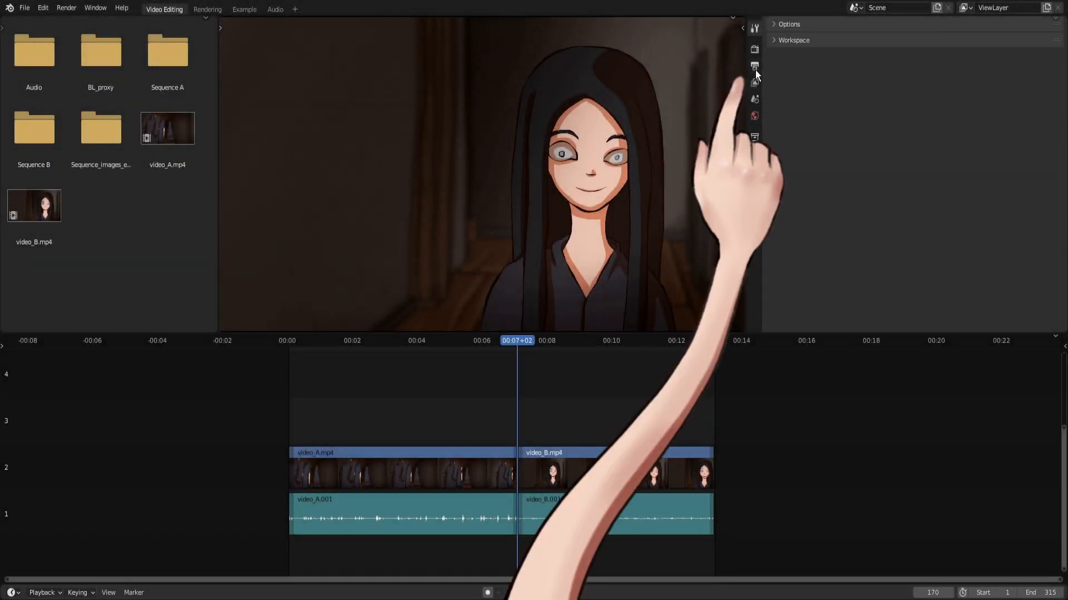
{"action": "left_click", "coordinate": [754, 67]}
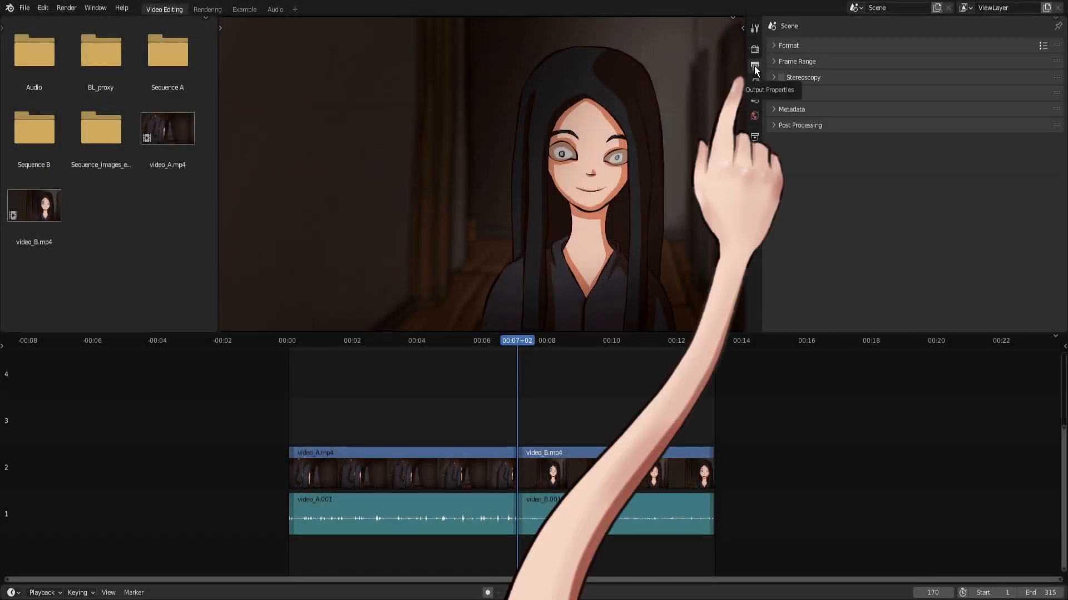
{"action": "left_click", "coordinate": [797, 46]}
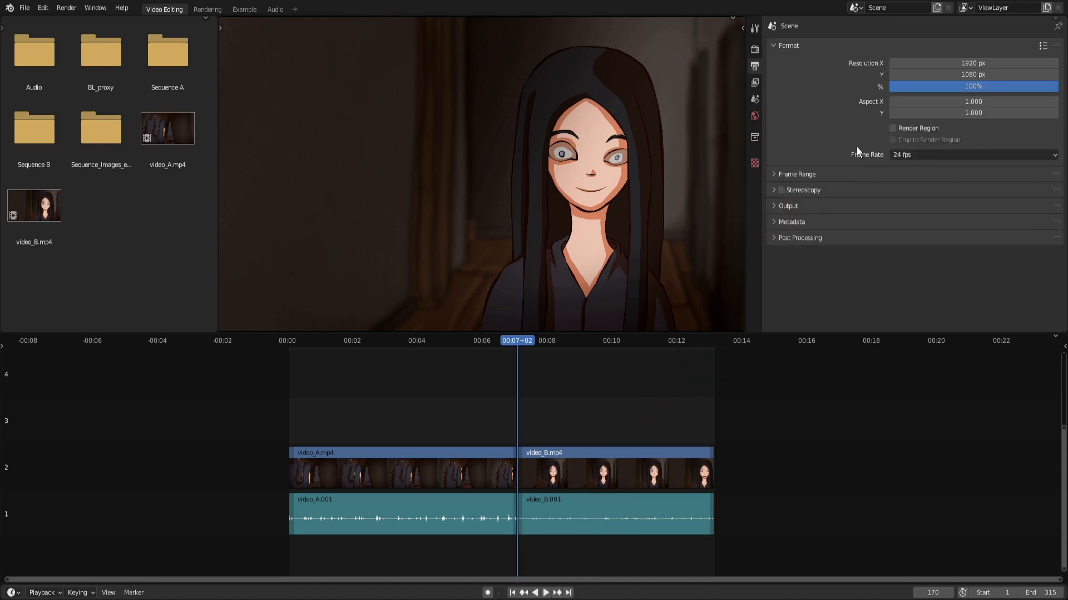
Step: View the frame start, end and step settings of the scene's frame range
{"action": "left_click", "coordinate": [791, 44]}
{"action": "left_click", "coordinate": [794, 62]}
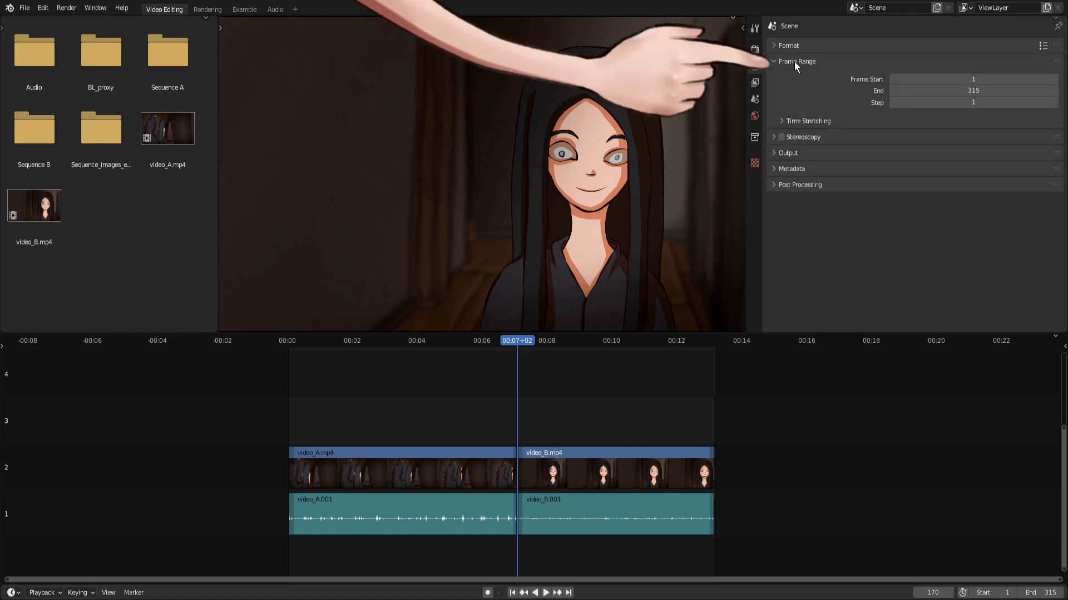
{"action": "mouse_move", "coordinate": [960, 77]}
{"action": "left_mouse_down"}
{"action": "mouse_move", "coordinate": [1048, 77]}
{"action": "mouse_move", "coordinate": [960, 77]}
{"action": "mouse_move", "coordinate": [928, 91]}
{"action": "mouse_move", "coordinate": [1051, 91]}
{"action": "mouse_move", "coordinate": [925, 91]}
{"action": "left_mouse_up"}
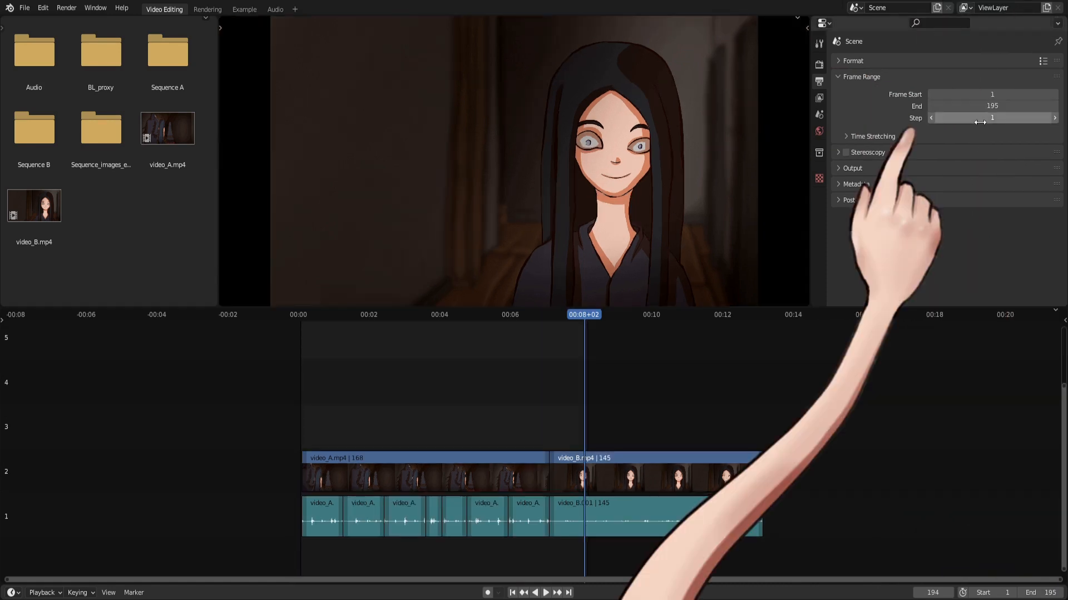
Step: Set the frame range step to 4
{"action": "left_click_drag", "start_coordinate": [996, 117], "coordinate": [969, 118]}
{"action": "left_click", "coordinate": [969, 118]}
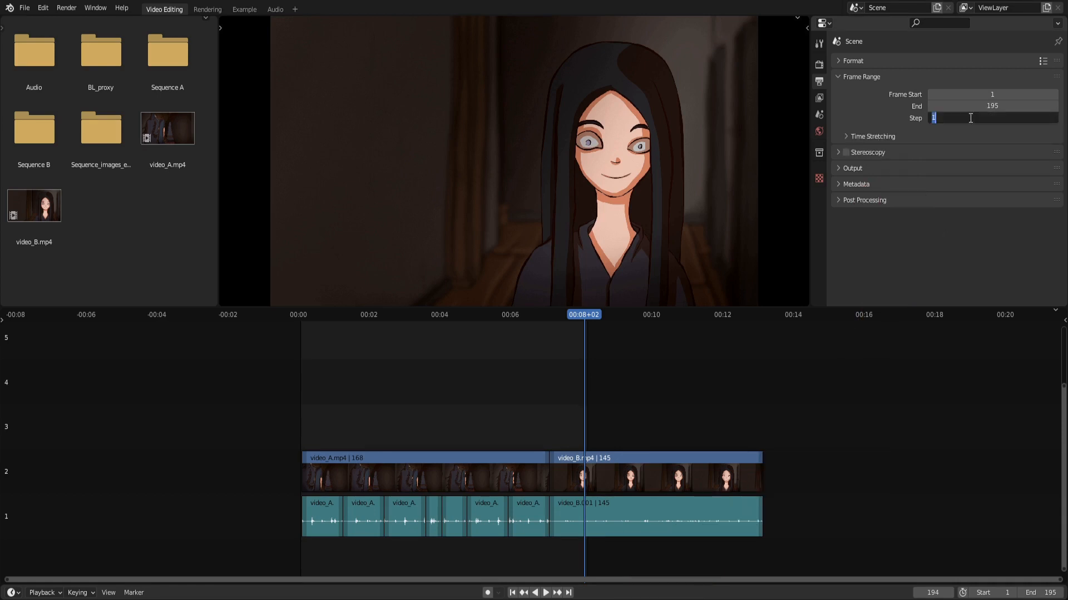
{"action": "type", "text": "4"}
{"action": "key", "text": "Return"}
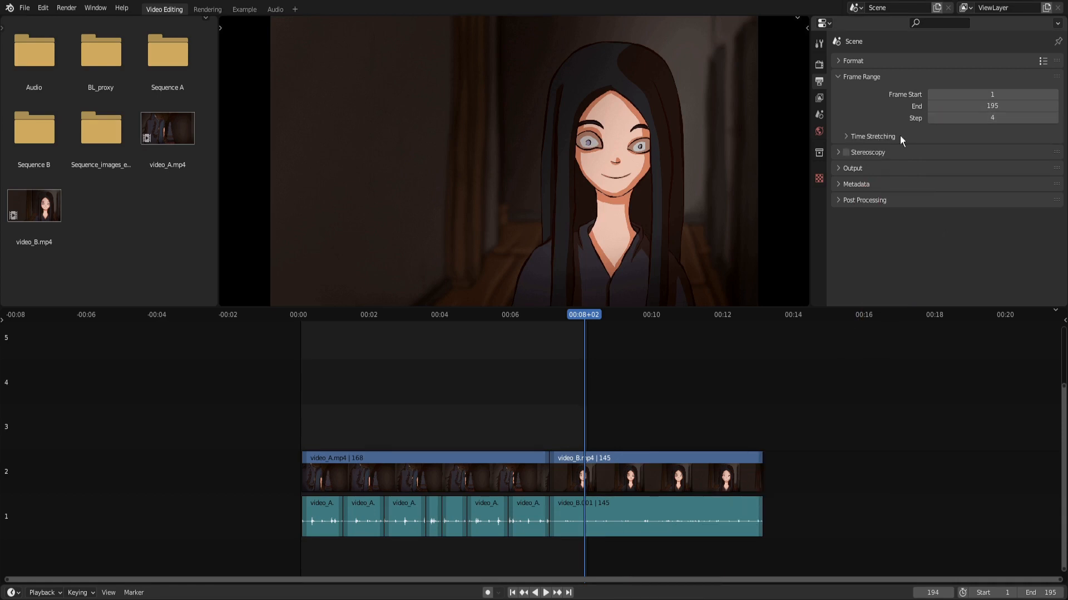
Step: Render the animation and open the resulting 0001-0195.mp4 from the tmp folder
{"action": "left_click", "coordinate": [67, 8]}
{"action": "left_click", "coordinate": [95, 33]}
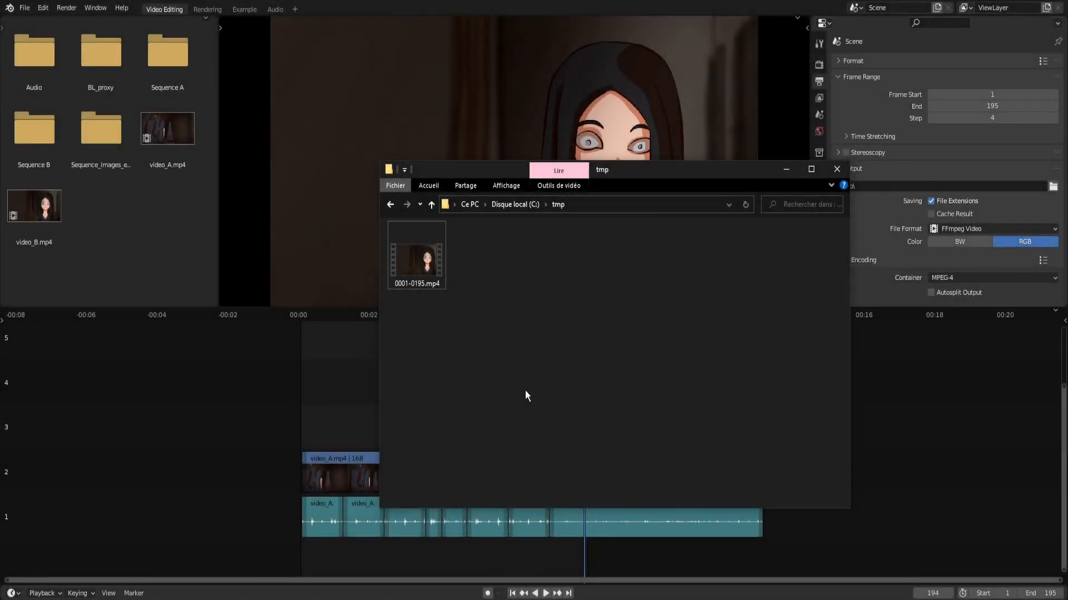
{"action": "double_click", "coordinate": [421, 247]}
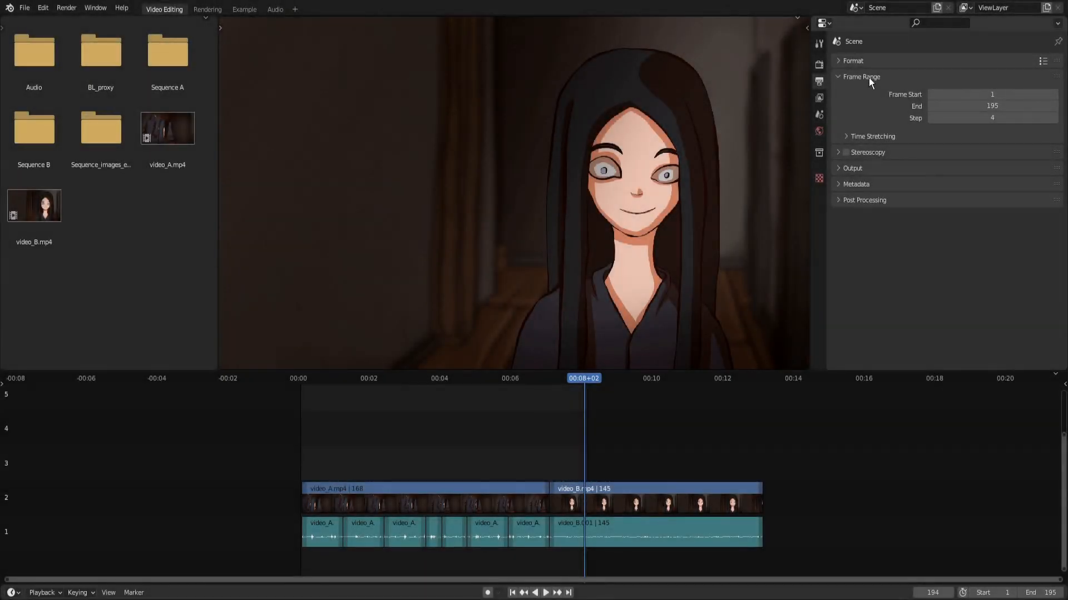
Step: Set the render output path to C:\tmp\0001-0195.mp4 using the file browser
{"action": "left_click", "coordinate": [868, 77]}
{"action": "left_click", "coordinate": [852, 109]}
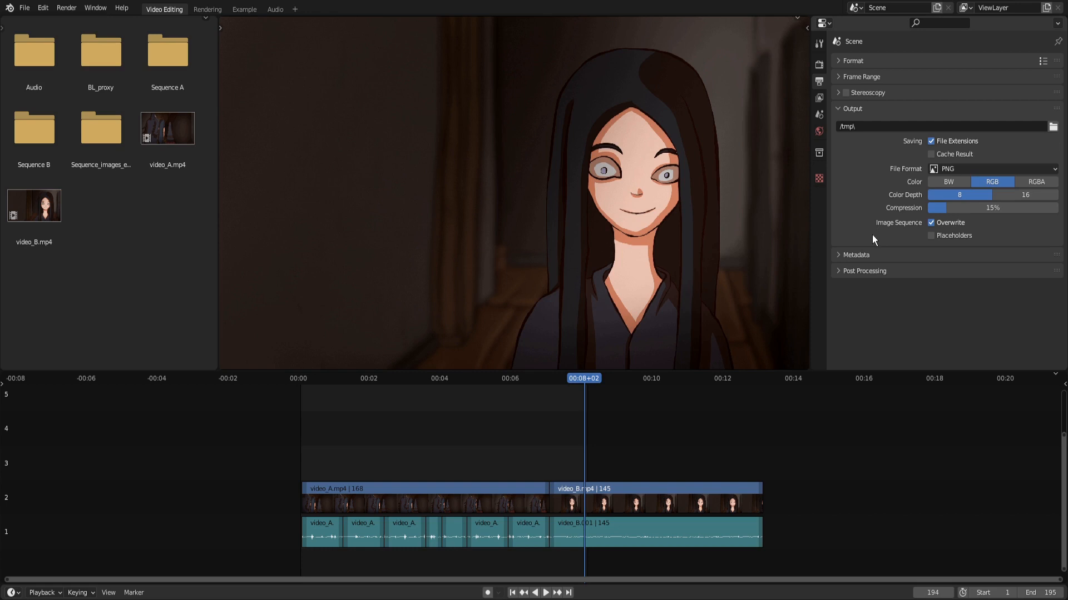
{"action": "left_click", "coordinate": [1052, 128]}
{"action": "left_click", "coordinate": [488, 142]}
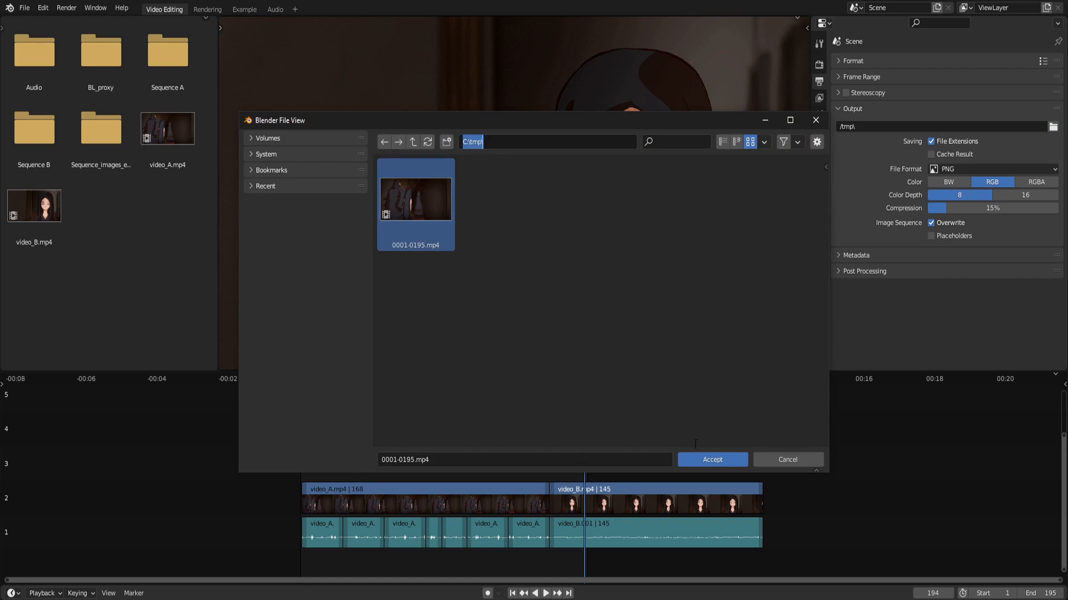
{"action": "left_click", "coordinate": [715, 461]}
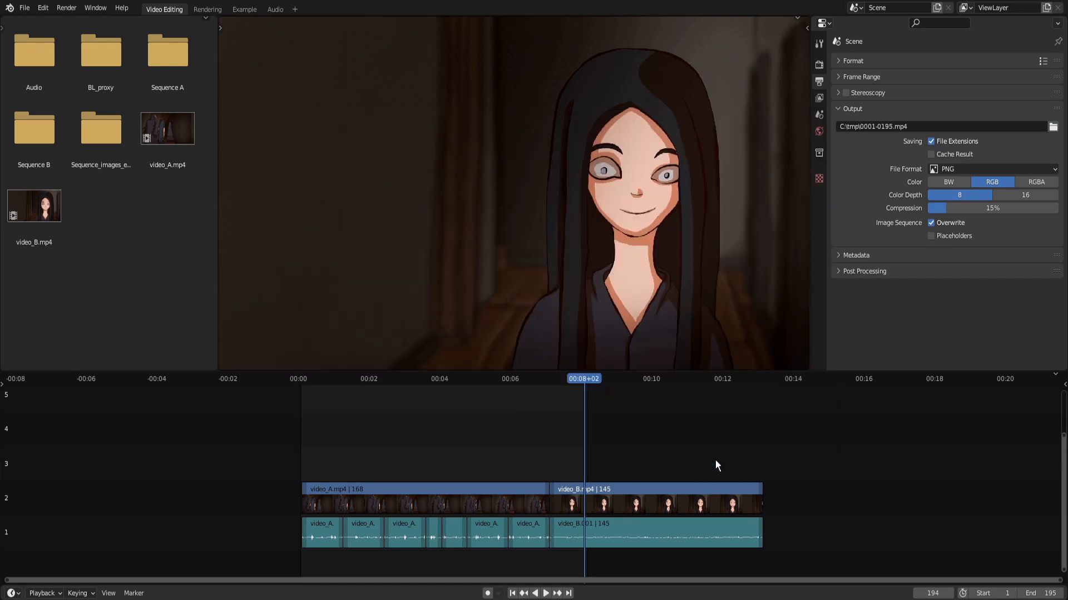
Step: View the output file format choices and read the framework and project descriptions on the About FFmpeg page
{"action": "left_click", "coordinate": [1002, 168]}
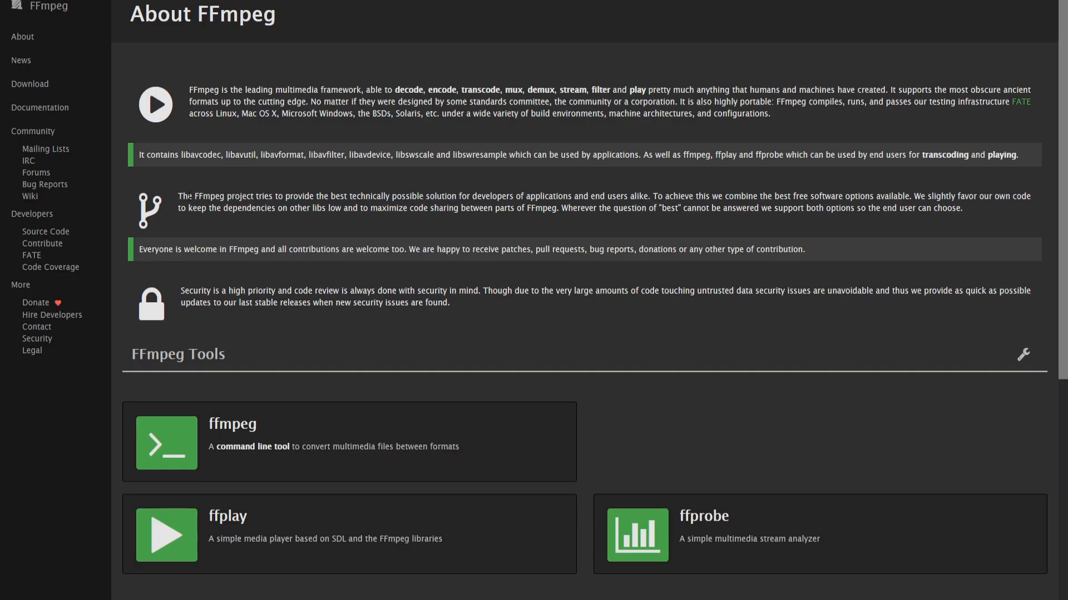
{"action": "left_click_drag", "start_coordinate": [189, 90], "coordinate": [613, 91]}
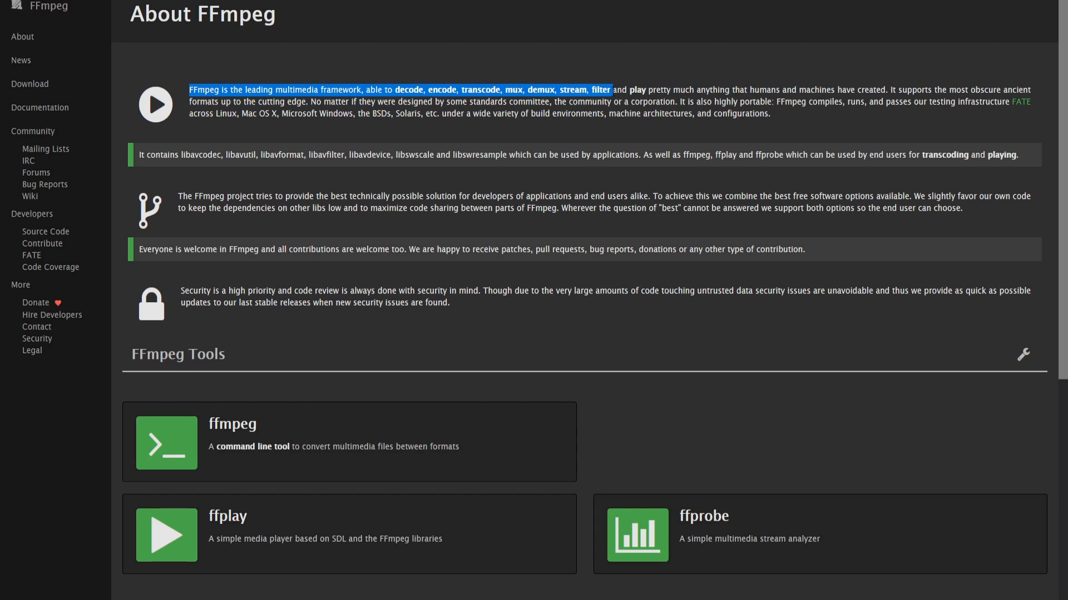
{"action": "left_click_drag", "start_coordinate": [178, 196], "coordinate": [647, 197]}
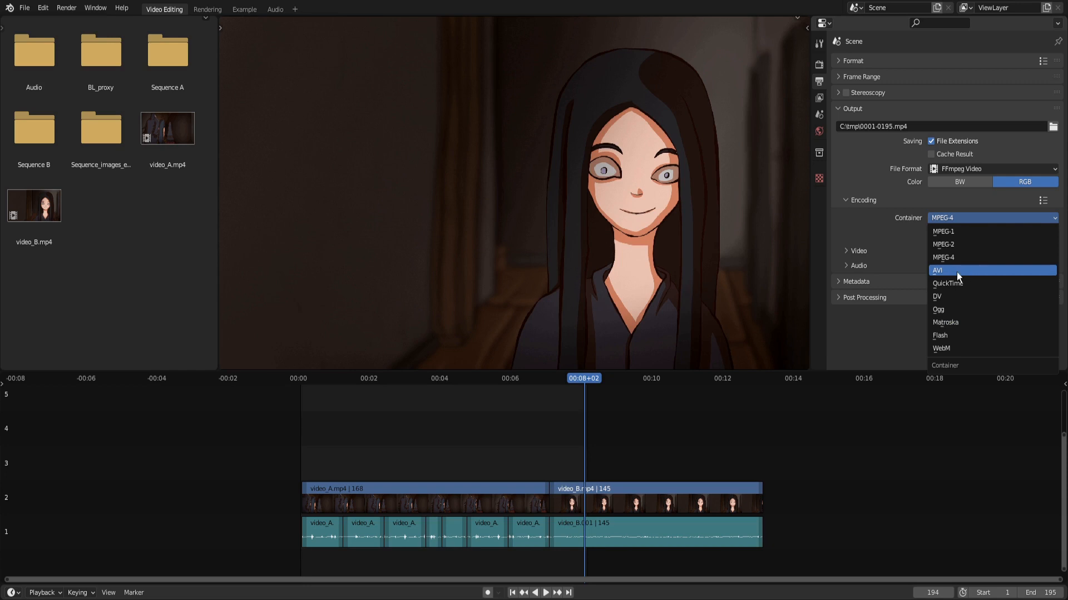
Step: Choose AVI as the encoding container for the FFmpeg video output
{"action": "left_click", "coordinate": [956, 271]}
{"action": "left_click_drag", "start_coordinate": [390, 344], "coordinate": [704, 243]}
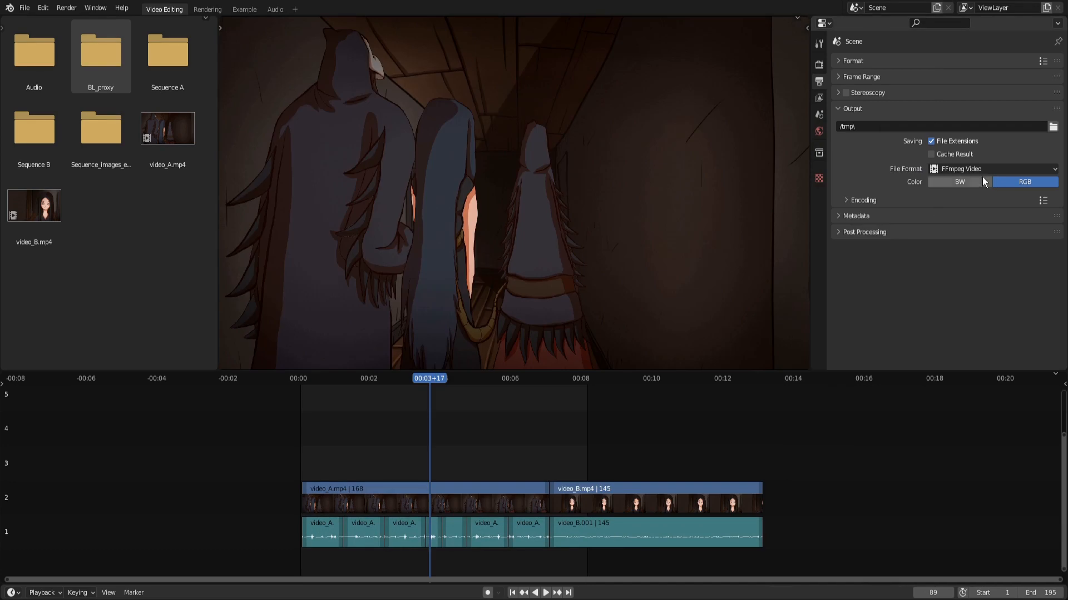
Step: Set the output file format to FFmpeg Video and expand its encoding settings
{"action": "left_click", "coordinate": [992, 169]}
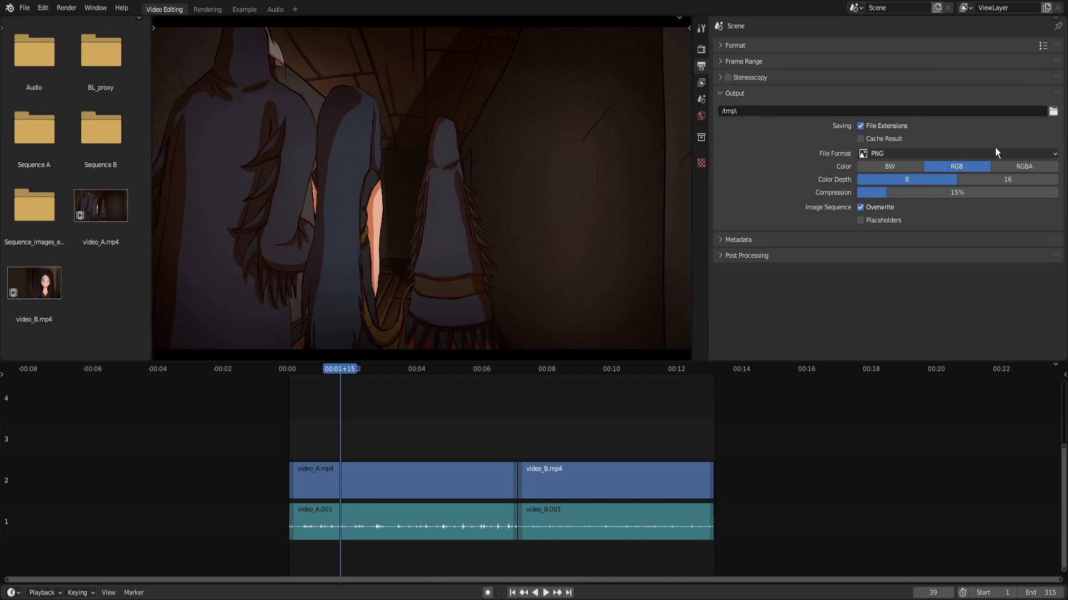
{"action": "left_click", "coordinate": [995, 149]}
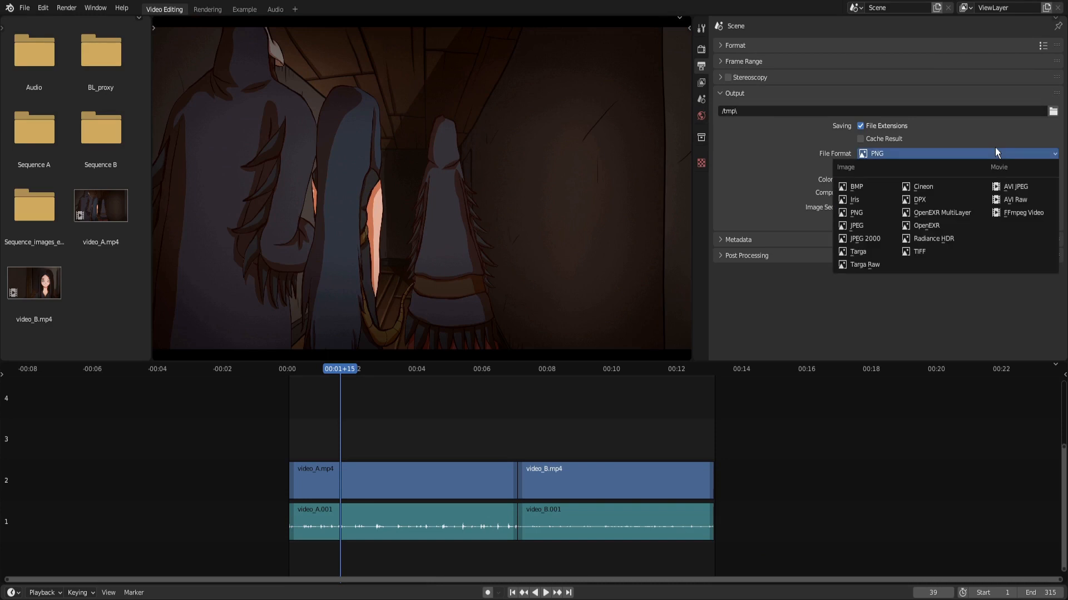
{"action": "left_click", "coordinate": [1012, 212]}
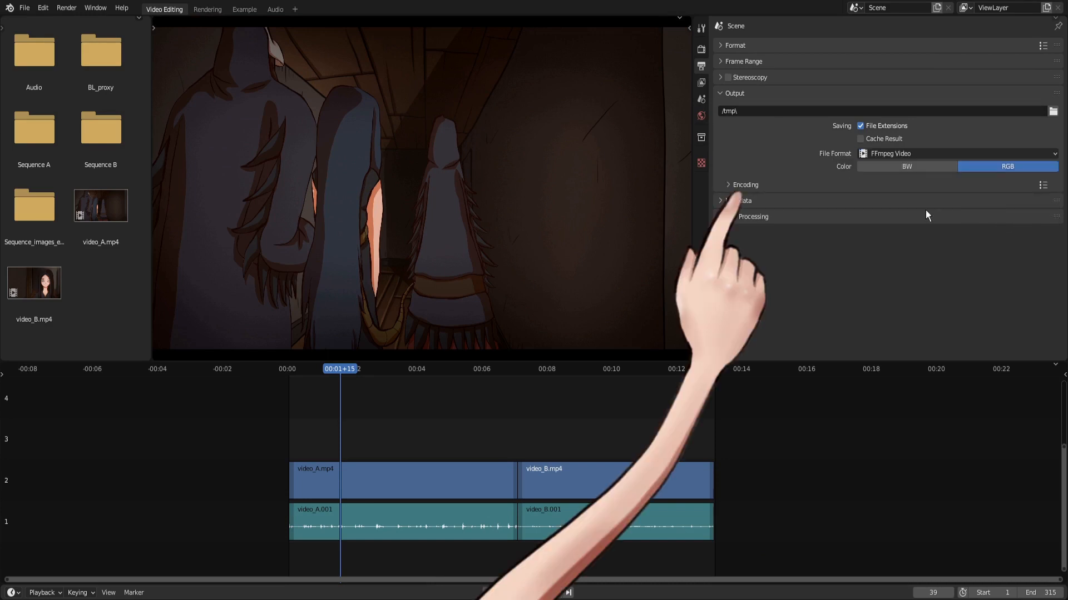
{"action": "left_click", "coordinate": [745, 185]}
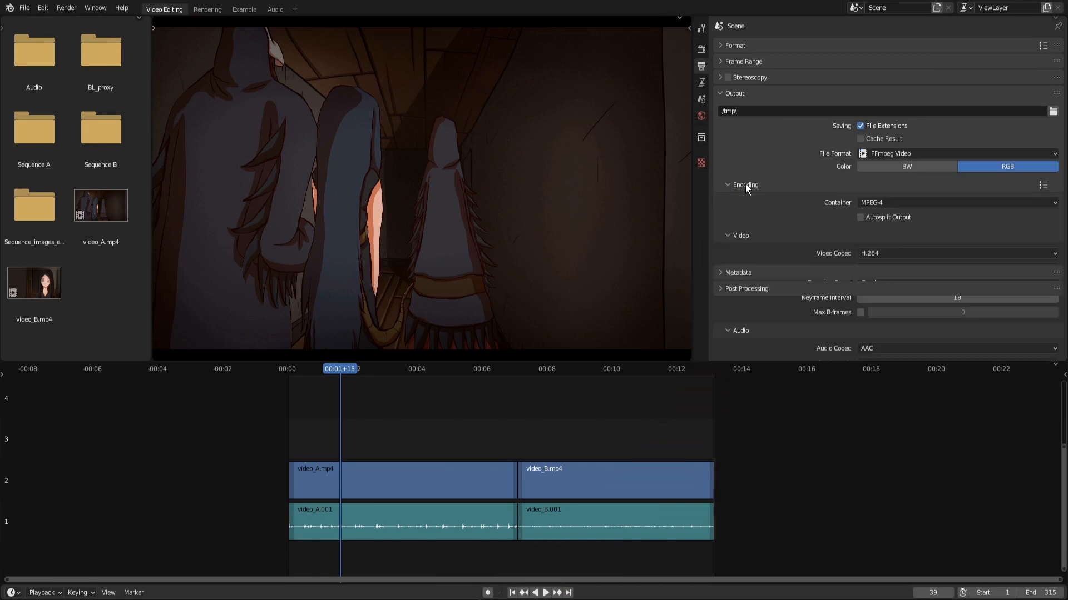
{"action": "scroll", "coordinate": [745, 184], "scroll_direction": "down", "scroll_amount": 4}
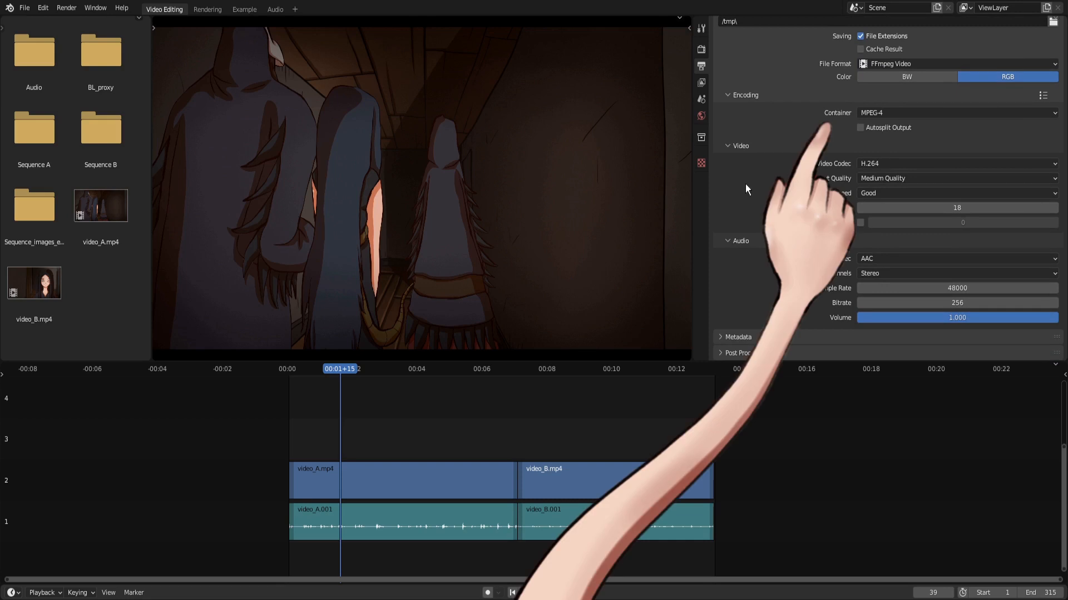
Step: View the container choices and read about video formats and FFmpeg containers in the Blender manual
{"action": "left_click", "coordinate": [889, 114]}
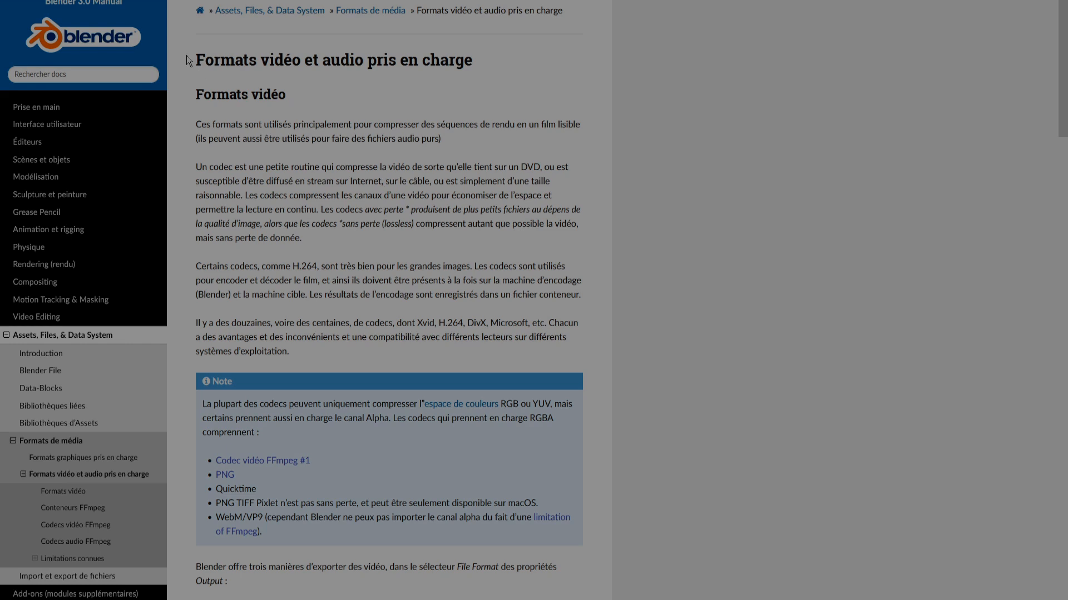
{"action": "left_click_drag", "start_coordinate": [188, 55], "coordinate": [312, 99]}
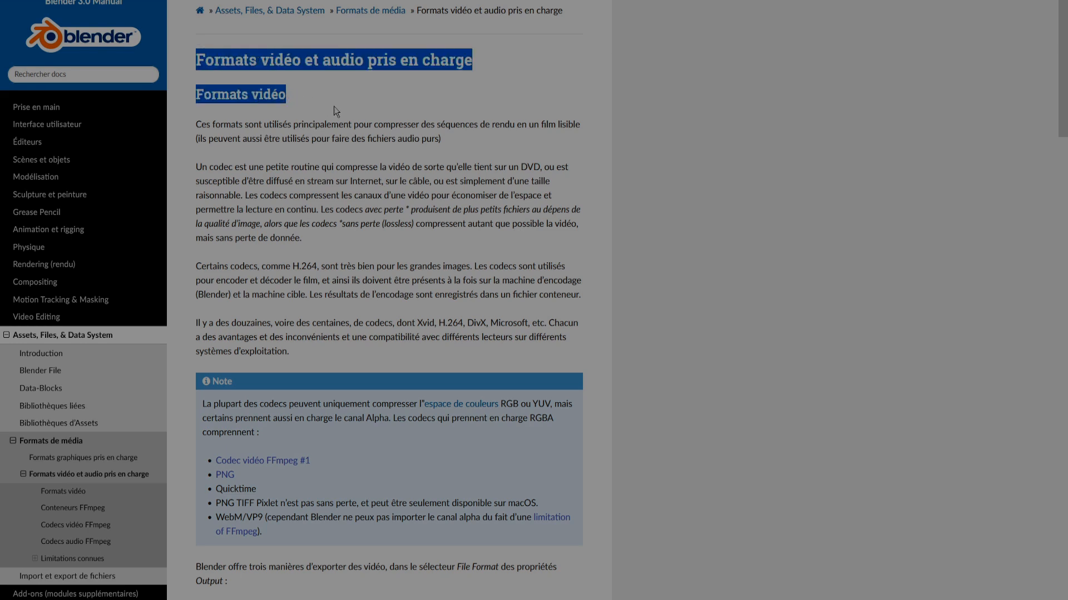
{"action": "scroll", "coordinate": [334, 106], "scroll_direction": "down", "scroll_amount": 15}
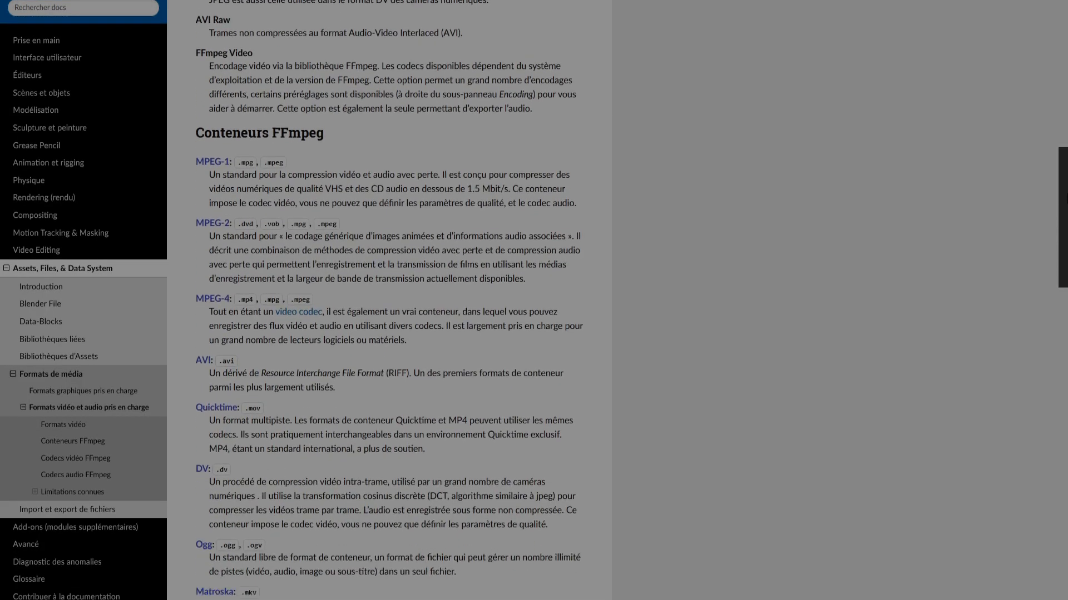
{"action": "scroll", "coordinate": [389, 300], "scroll_direction": "down", "scroll_amount": 1}
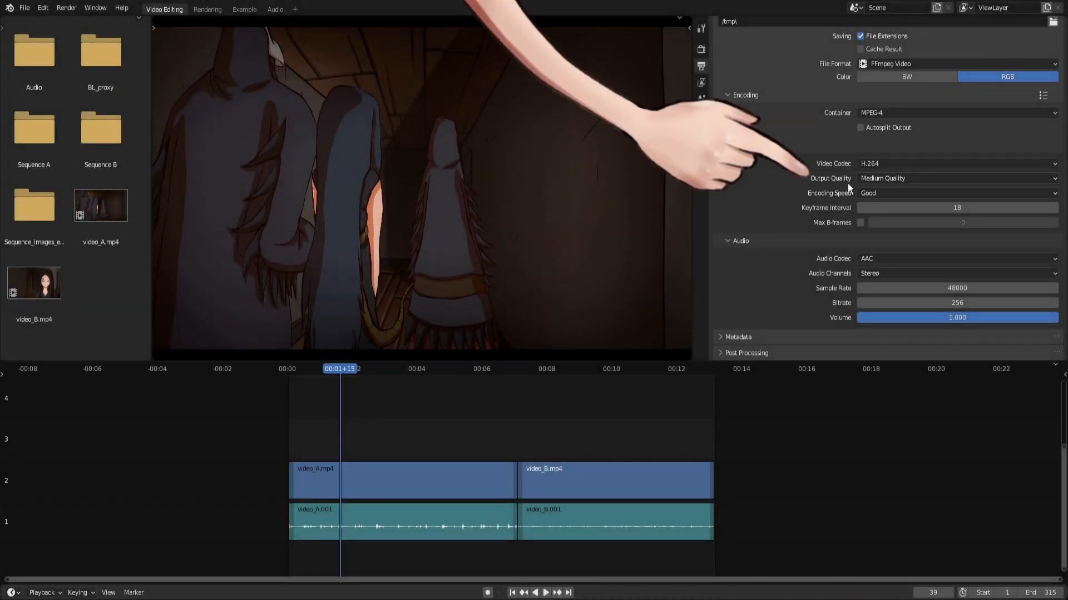
Step: Look through the output quality choices and set the video encoding speed to Slowest
{"action": "left_click", "coordinate": [933, 179]}
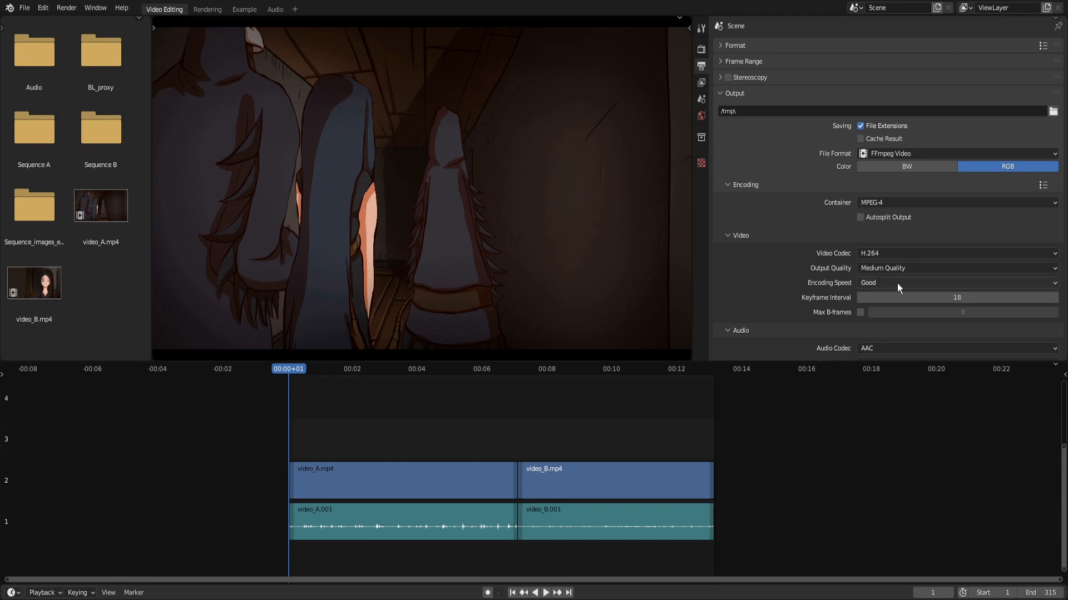
{"action": "left_click", "coordinate": [896, 282]}
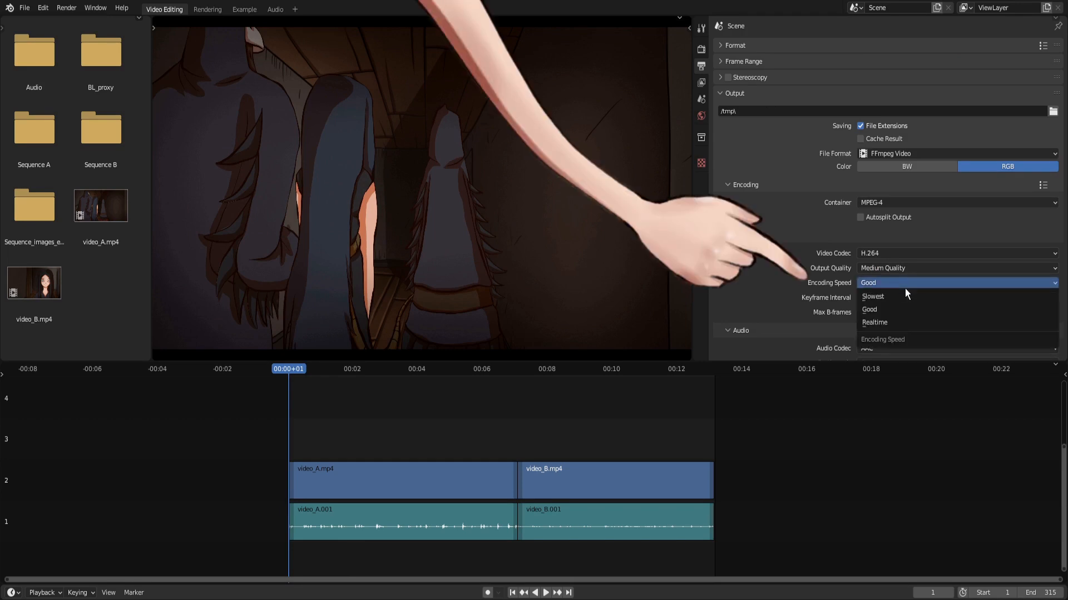
{"action": "left_click", "coordinate": [939, 297]}
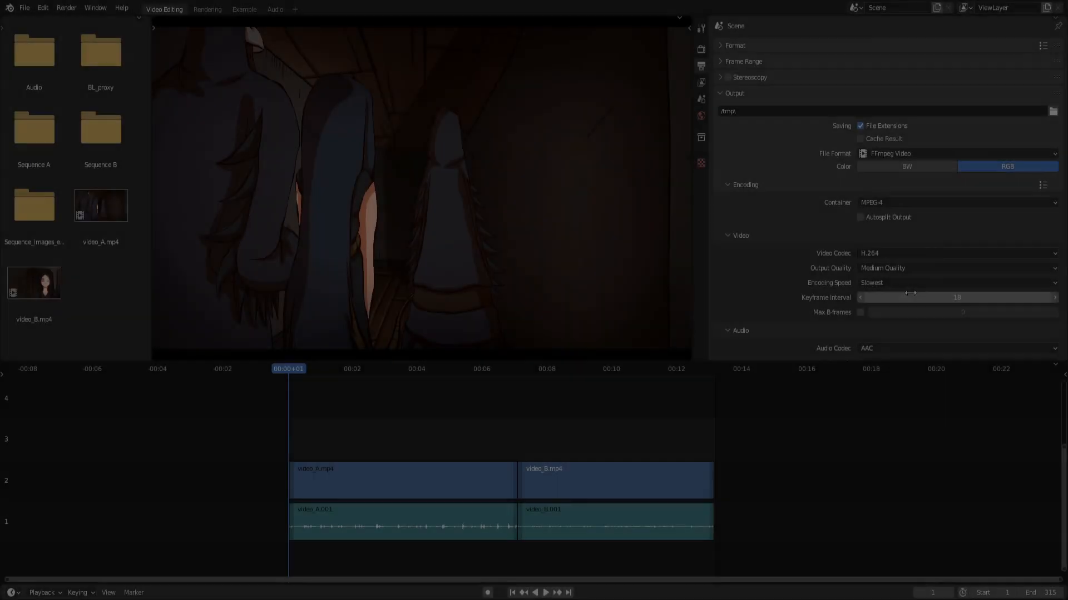
Step: View the audio codec choices and look through the manual page on supported video and audio formats
{"action": "scroll", "coordinate": [786, 240], "scroll_direction": "down", "scroll_amount": 4}
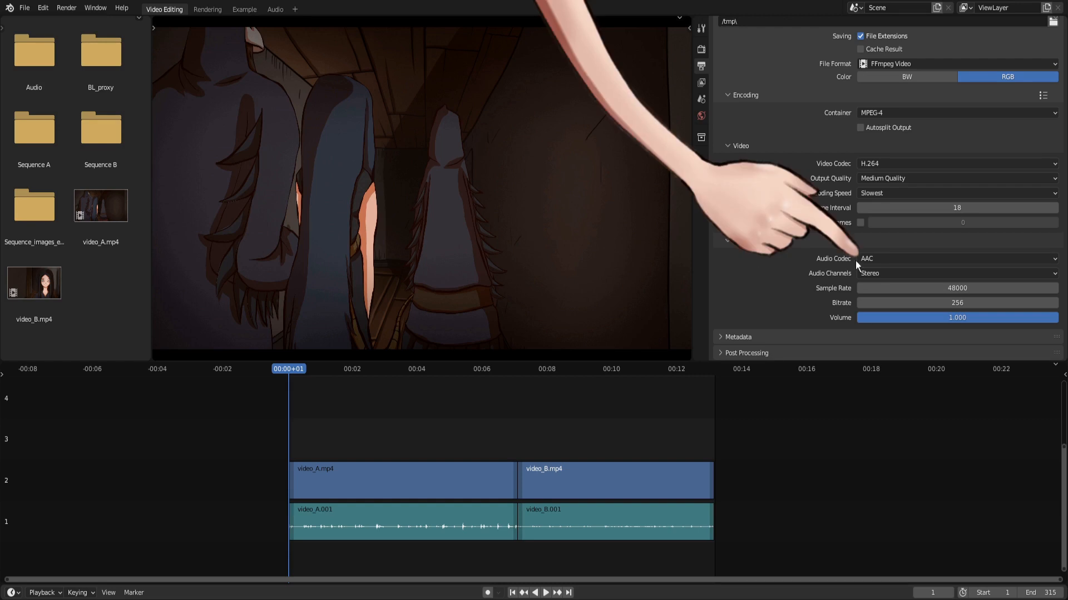
{"action": "left_click", "coordinate": [890, 259]}
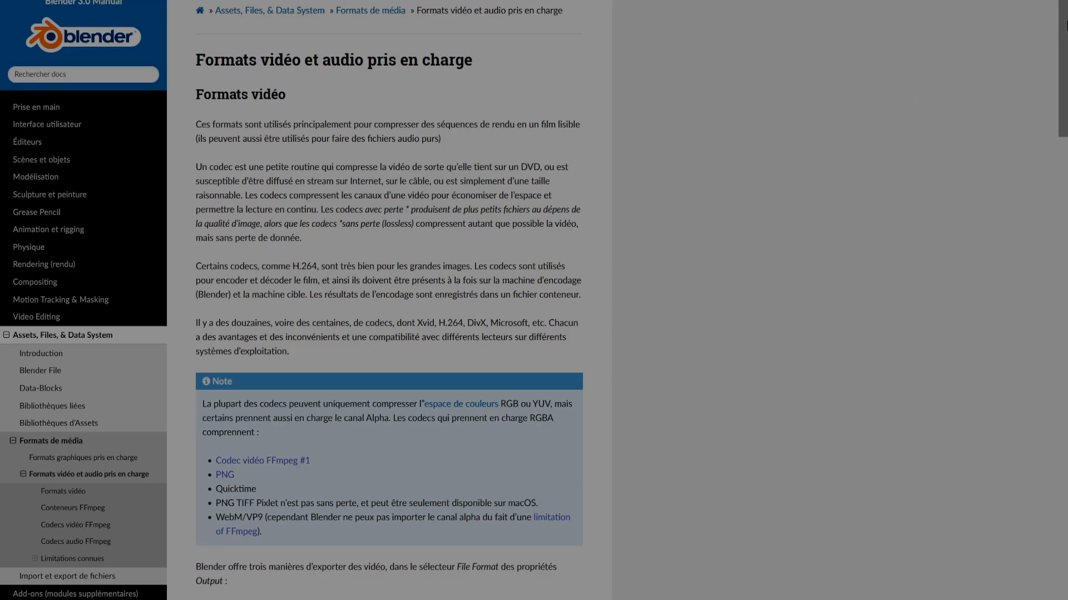
{"action": "left_click_drag", "start_coordinate": [1065, 25], "coordinate": [1065, 519]}
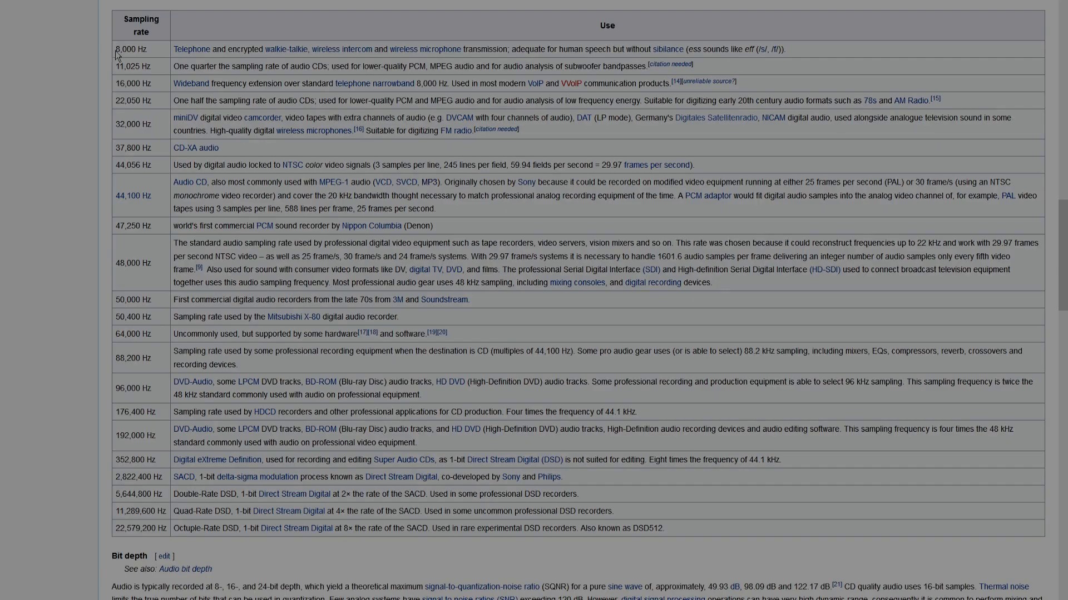
Step: Read the 8,000 Hz and 48,000 Hz entries in the web article's audio sampling rate table
{"action": "triple_click", "coordinate": [149, 48]}
{"action": "mouse_move", "coordinate": [191, 50]}
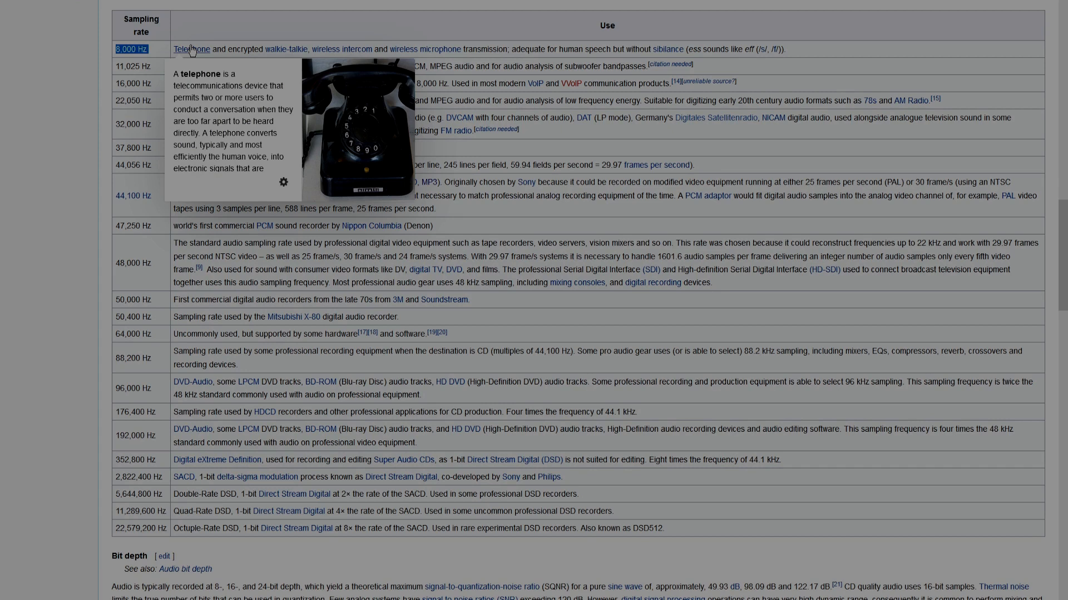
{"action": "left_click_drag", "start_coordinate": [115, 263], "coordinate": [223, 244]}
{"action": "left_click", "coordinate": [173, 244]}
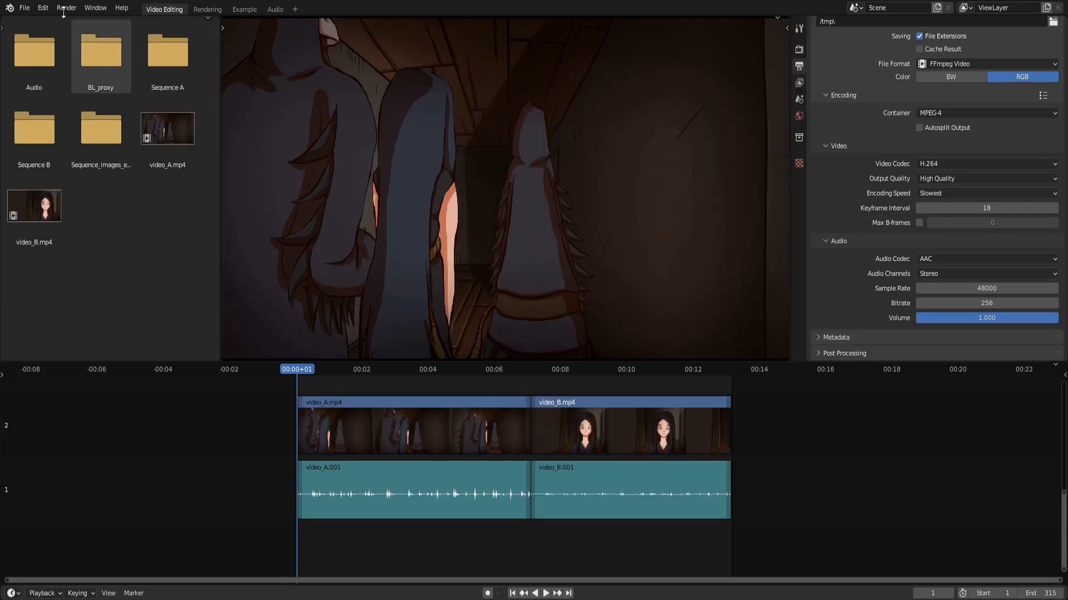
Step: Render the edited sequence as an animation with the chosen output settings
{"action": "left_click", "coordinate": [67, 7]}
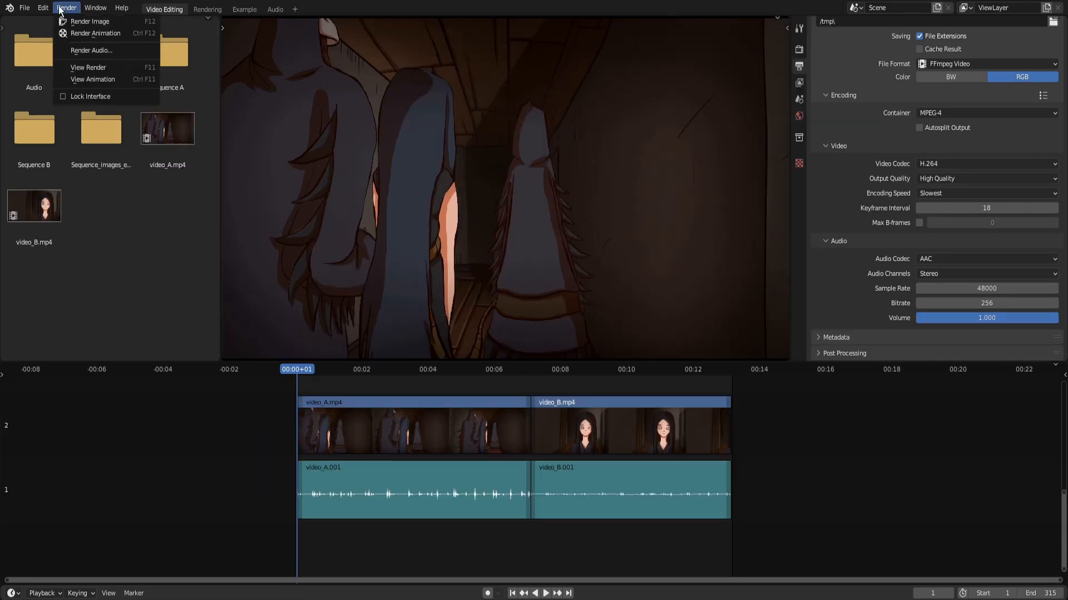
{"action": "left_click", "coordinate": [77, 33]}
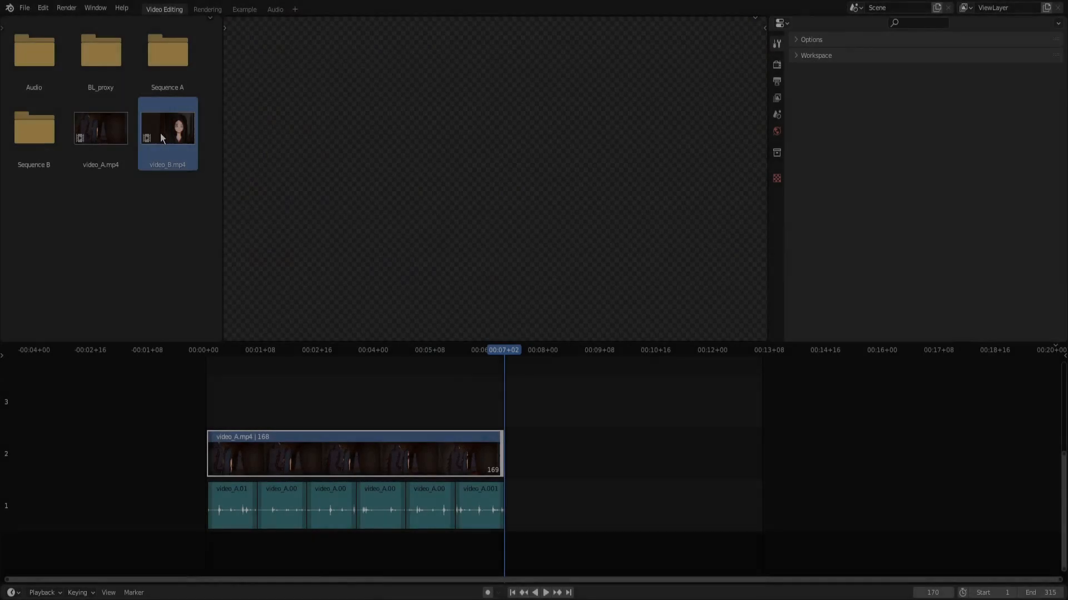
Step: Add the video_B.mp4 clip to the sequencer timeline and preview the edit
{"action": "left_click_drag", "start_coordinate": [160, 138], "coordinate": [241, 208]}
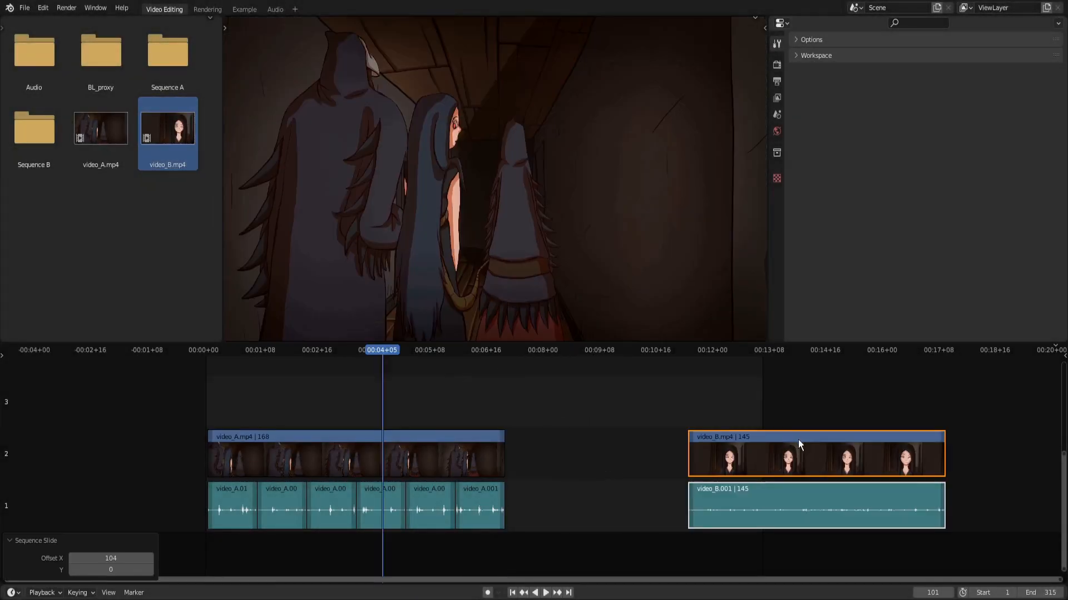
{"action": "left_click_drag", "start_coordinate": [603, 416], "coordinate": [419, 416]}
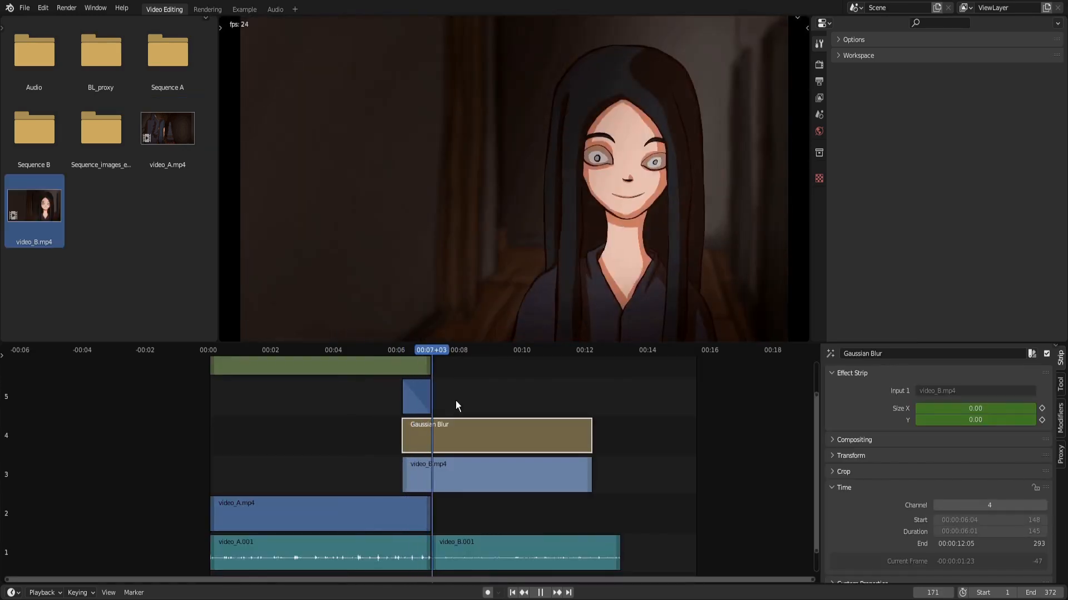
{"action": "key", "text": "space"}
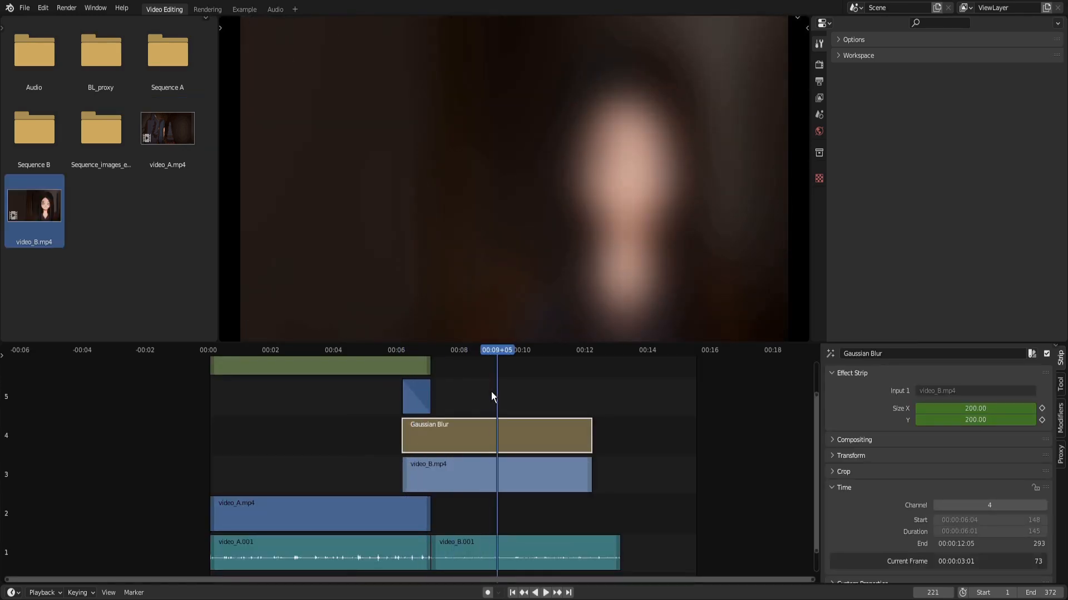